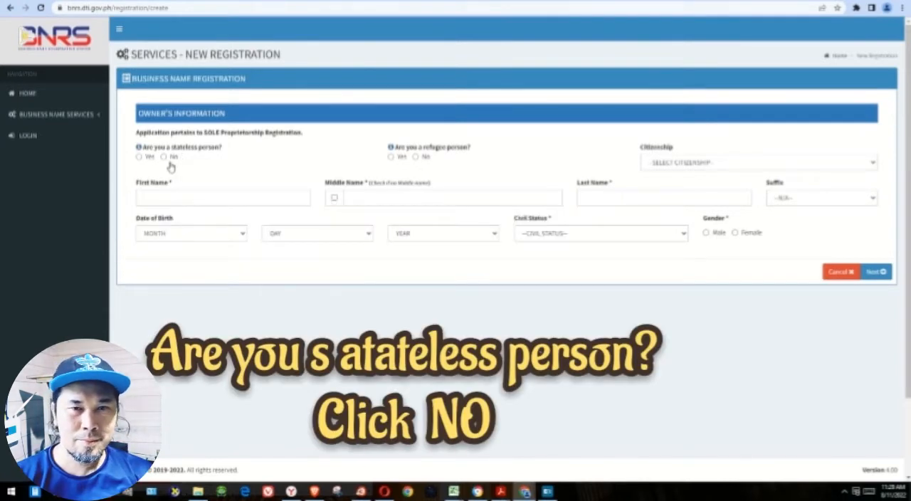
# - Answer No to the stateless and refugee person questions and set the citizenship to Philippines - Filipino
pyautogui.click(416, 157)
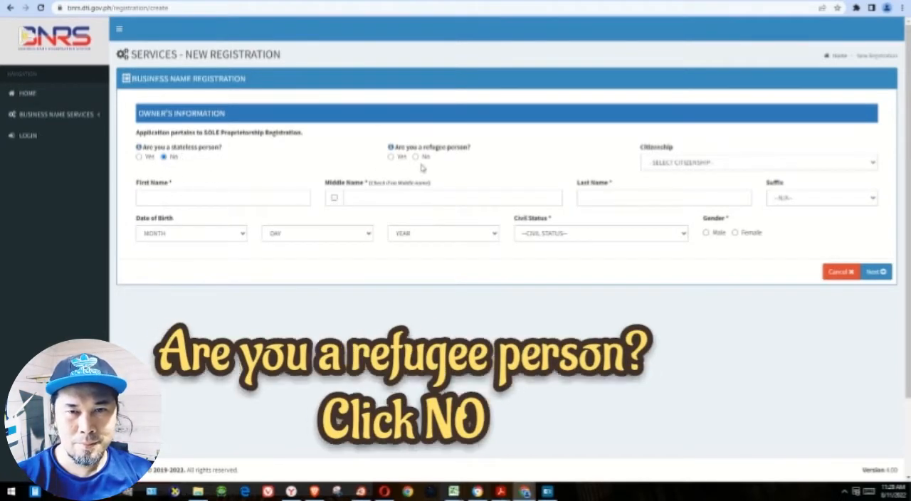
pyautogui.click(860, 163)
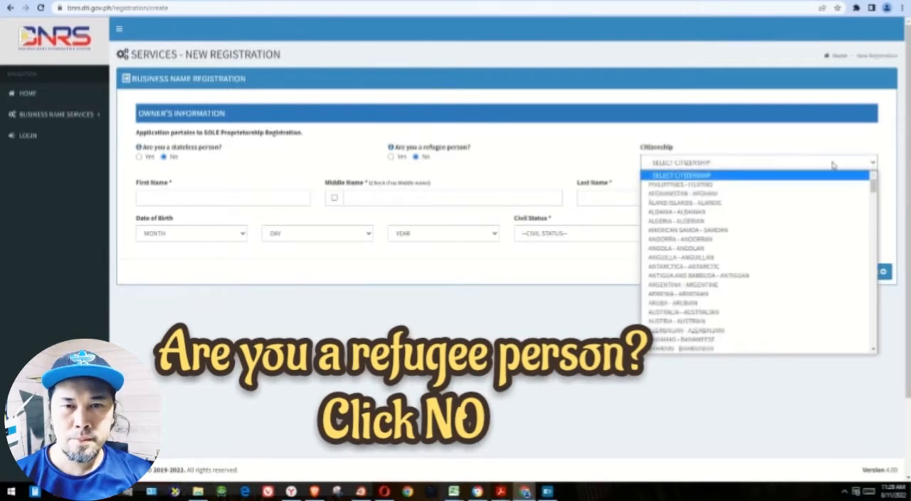
pyautogui.click(712, 186)
# - Fill in the owner's first, middle and last name, leaving the suffix at N/A
pyautogui.click(261, 199)
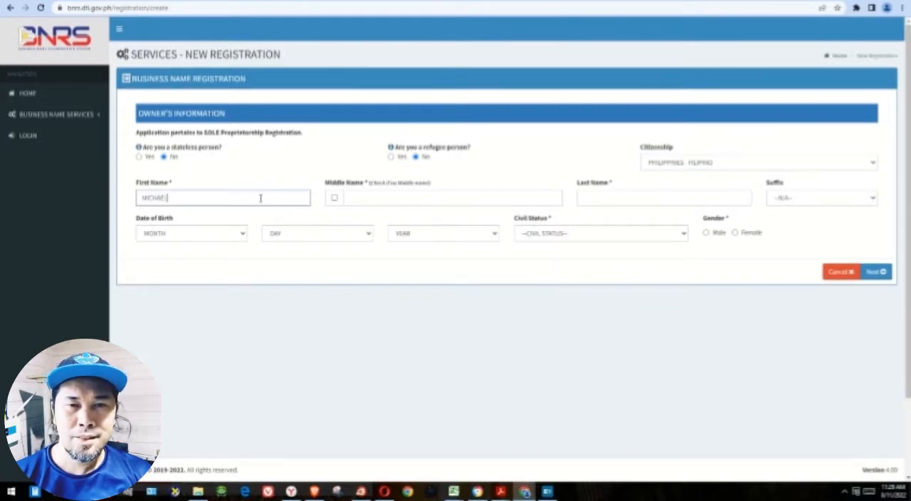
pyautogui.click(335, 200)
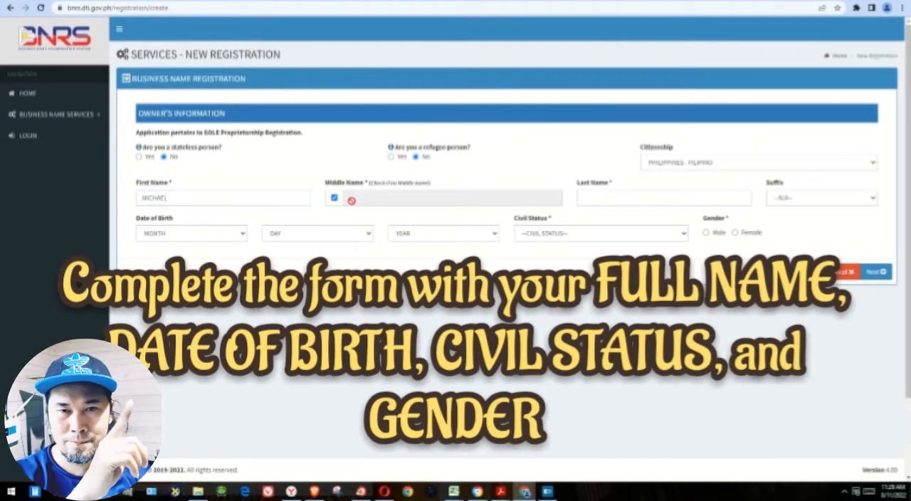
pyautogui.click(335, 200)
pyautogui.click(363, 202)
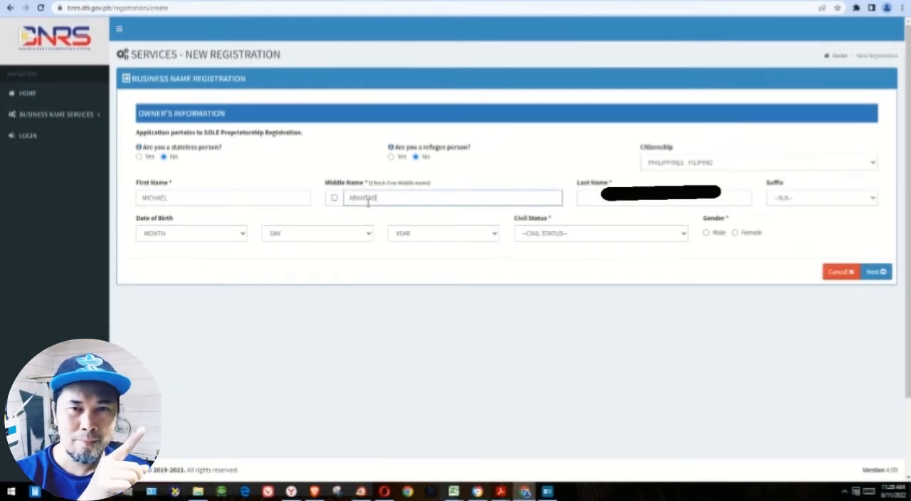
pyautogui.click(618, 198)
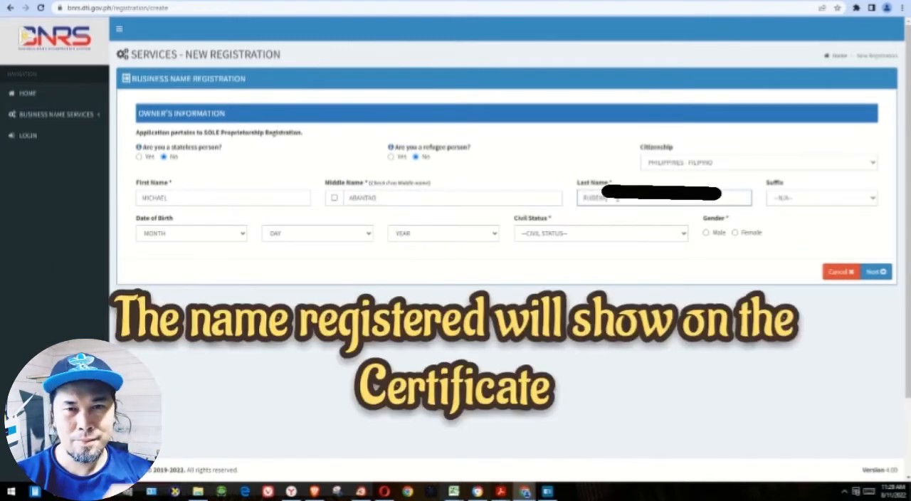
pyautogui.click(806, 198)
pyautogui.click(805, 202)
# - Select the month, day and year of the owner's date of birth
pyautogui.click(201, 238)
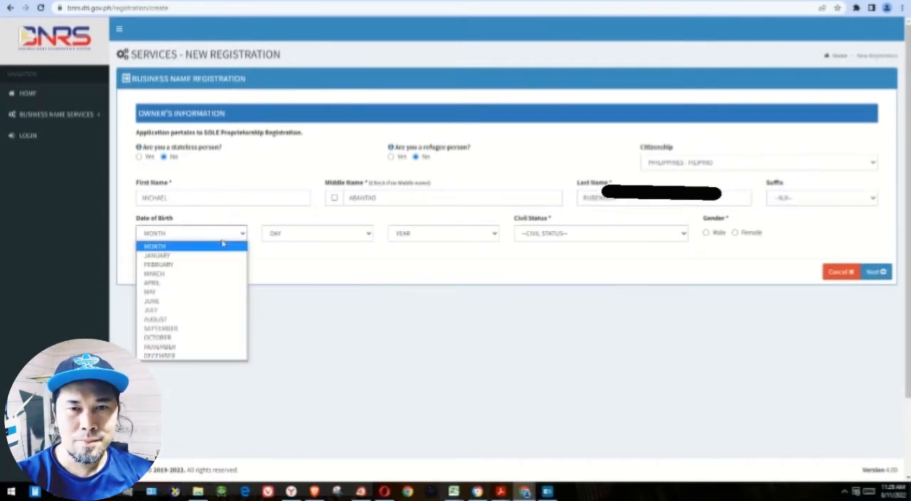
pyautogui.click(195, 349)
pyautogui.click(348, 232)
pyautogui.scroll(-4, 288, 392)
pyautogui.click(286, 411)
pyautogui.click(497, 233)
pyautogui.scroll(-15, 420, 360)
pyautogui.scroll(15, 440, 360)
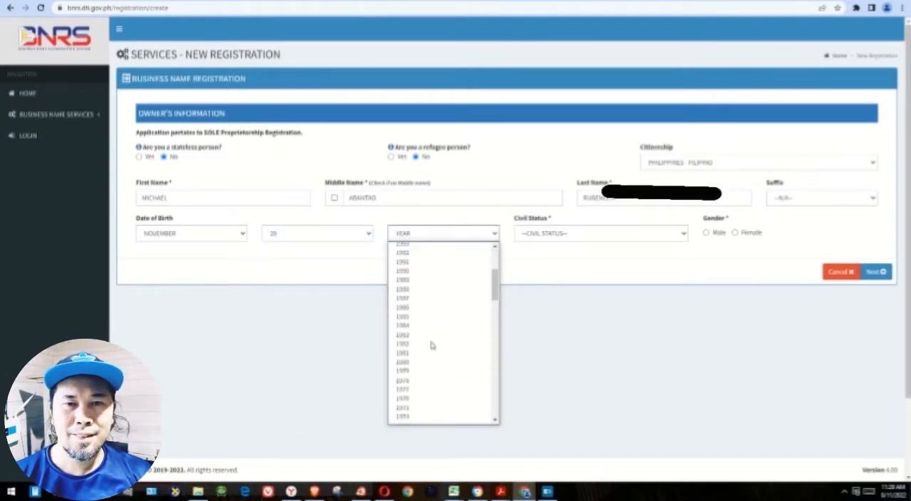
pyautogui.scroll(-5, 435, 348)
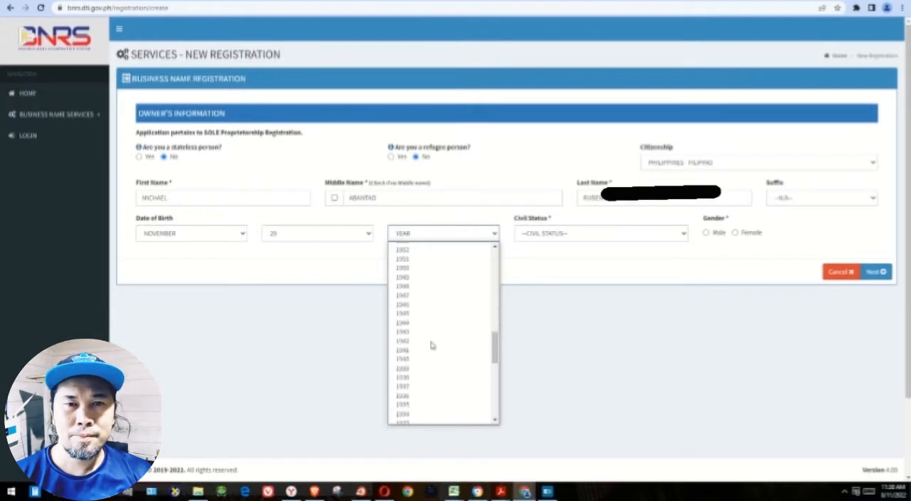
pyautogui.scroll(8, 431, 345)
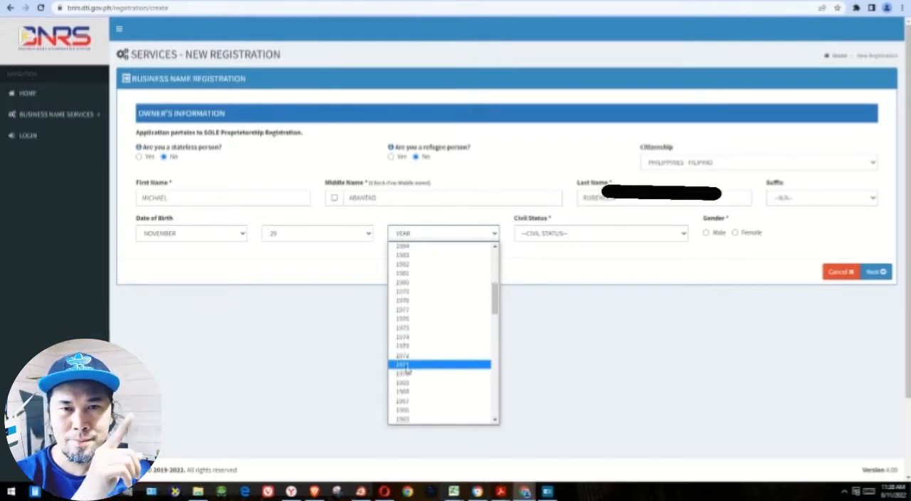
pyautogui.click(431, 319)
# - Set the civil status to Married and the gender to Male, and submit and confirm the owner's information
pyautogui.click(603, 229)
pyautogui.click(573, 264)
pyautogui.click(705, 232)
pyautogui.click(875, 273)
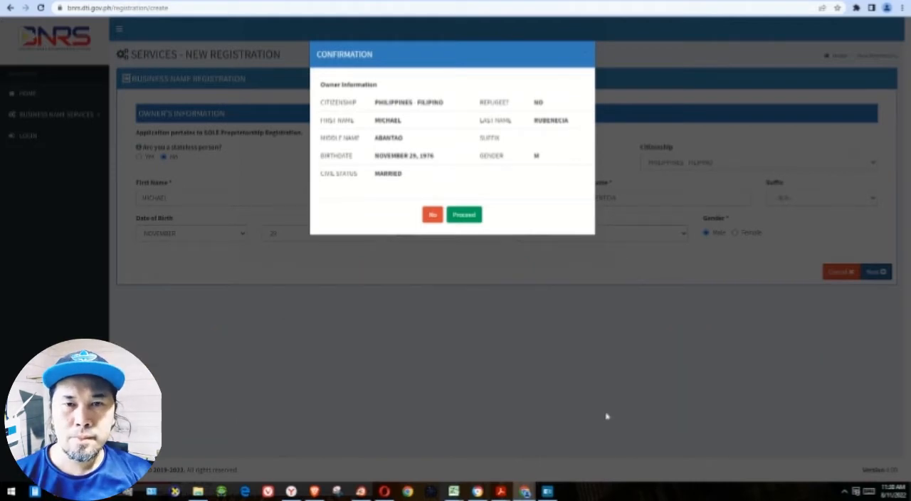
pyautogui.click(470, 216)
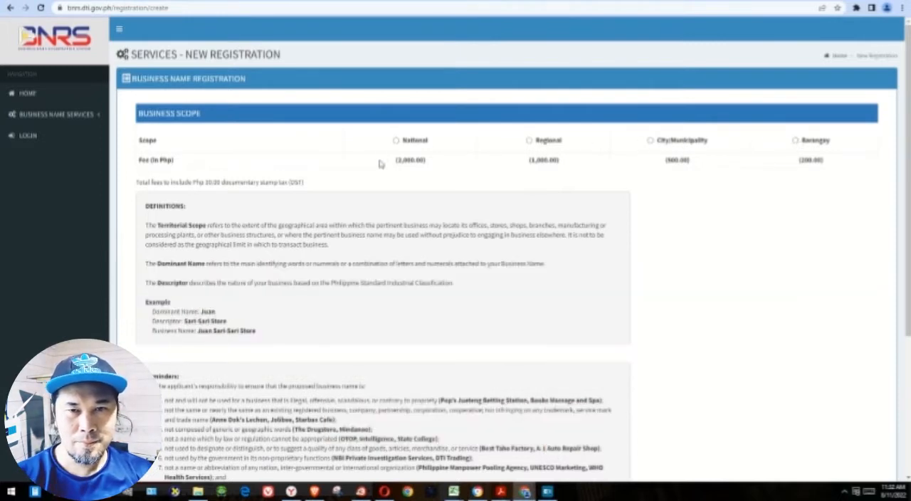
# - Choose the Barangay business scope and review the descriptor definition and the example business name
pyautogui.click(796, 142)
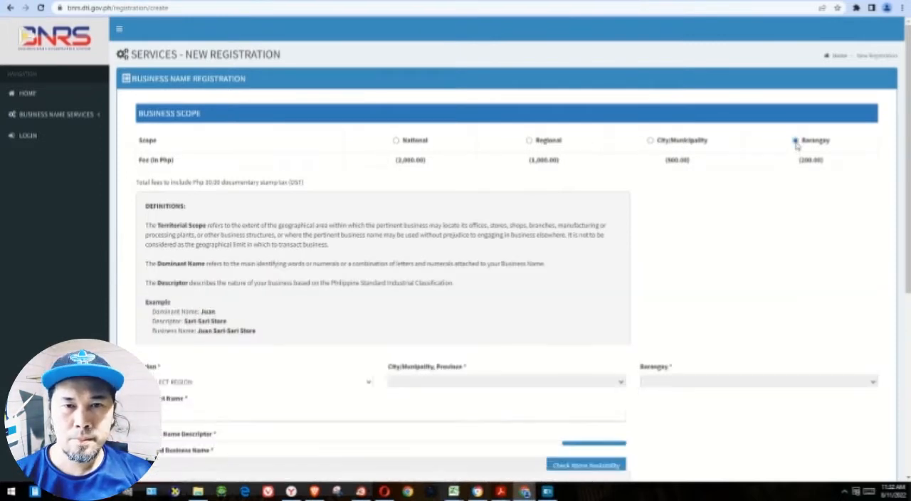
pyautogui.scroll(-1, 574, 247)
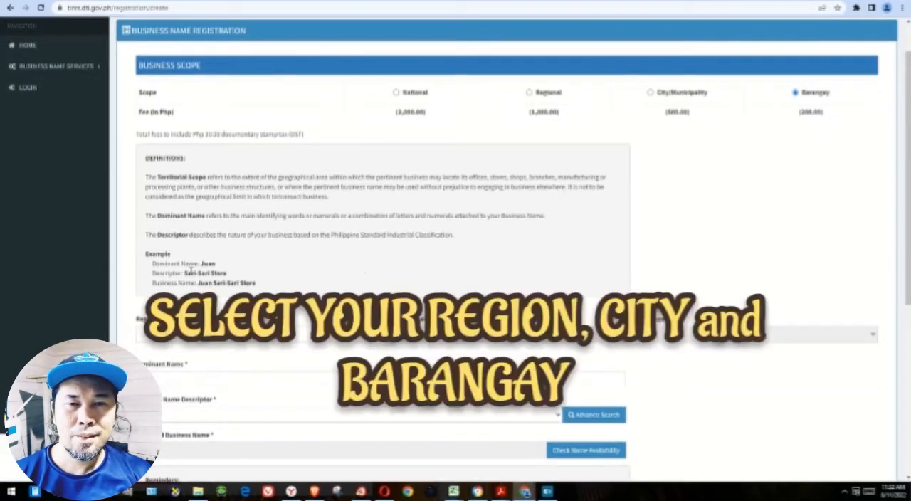
pyautogui.moveTo(155, 255); pyautogui.dragTo(259, 288)
pyautogui.click(313, 286)
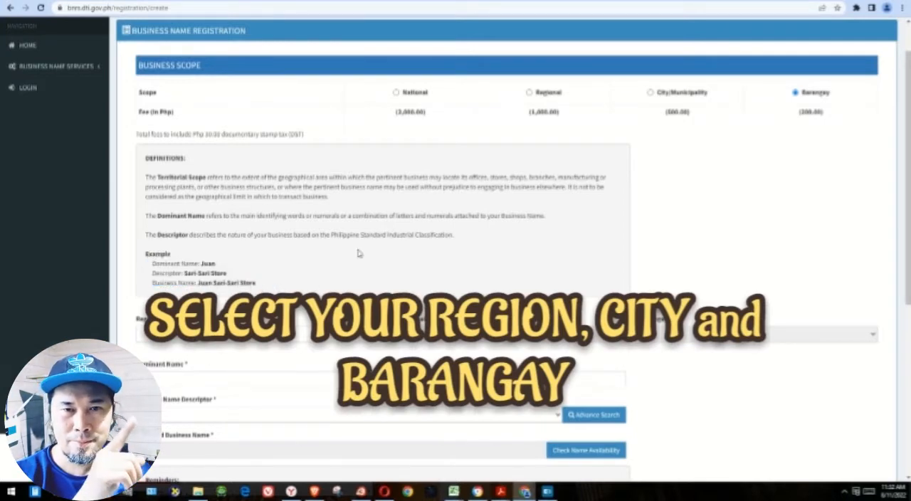
pyautogui.moveTo(217, 234); pyautogui.dragTo(443, 236)
pyautogui.click(403, 277)
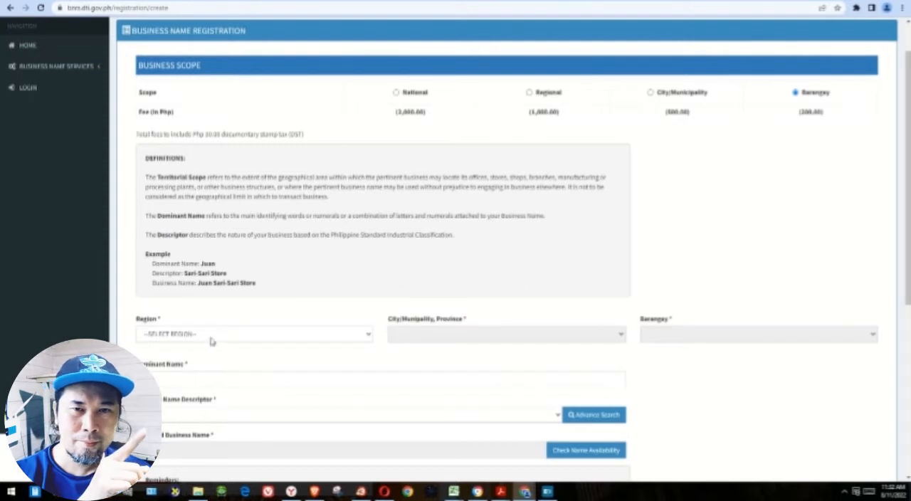
# - Set the business location to Region IV-A (CALABARZON), Cavite - City of Imus, barangay Malagasang II-B
pyautogui.click(307, 336)
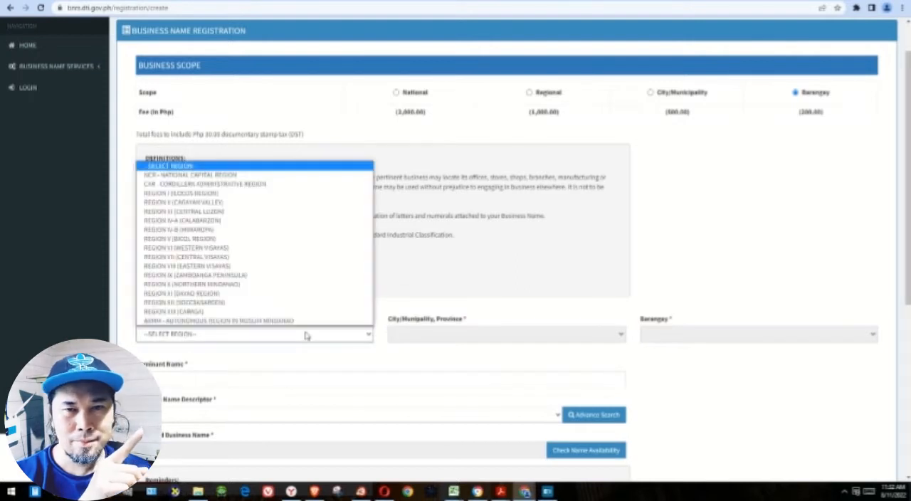
pyautogui.click(199, 224)
pyautogui.click(574, 334)
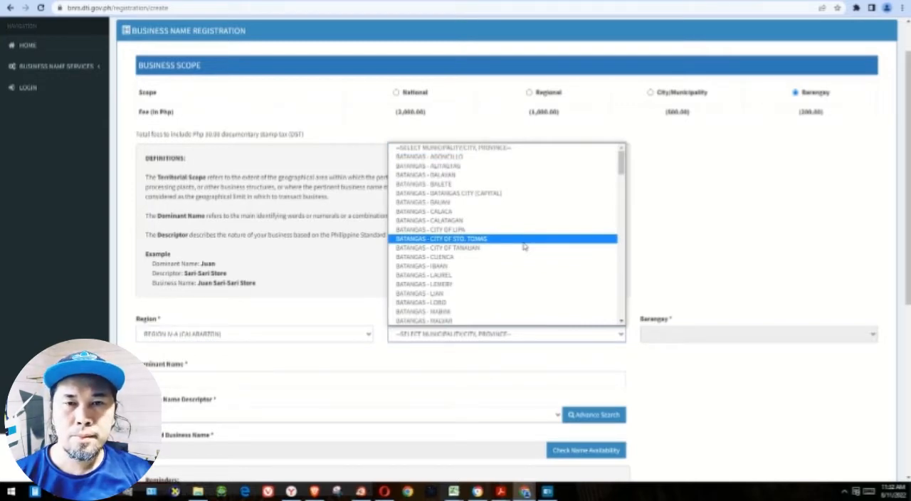
pyautogui.press('c')
pyautogui.scroll(-3, 477, 299)
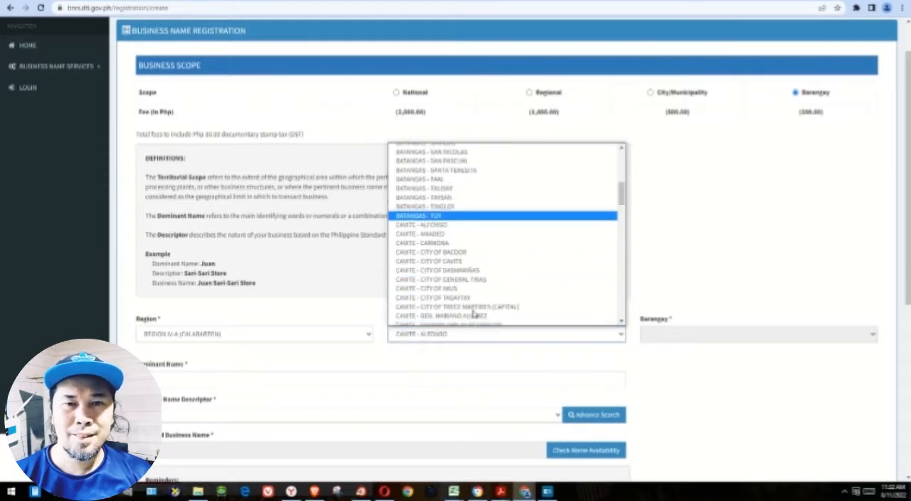
pyautogui.click(445, 289)
pyautogui.click(716, 339)
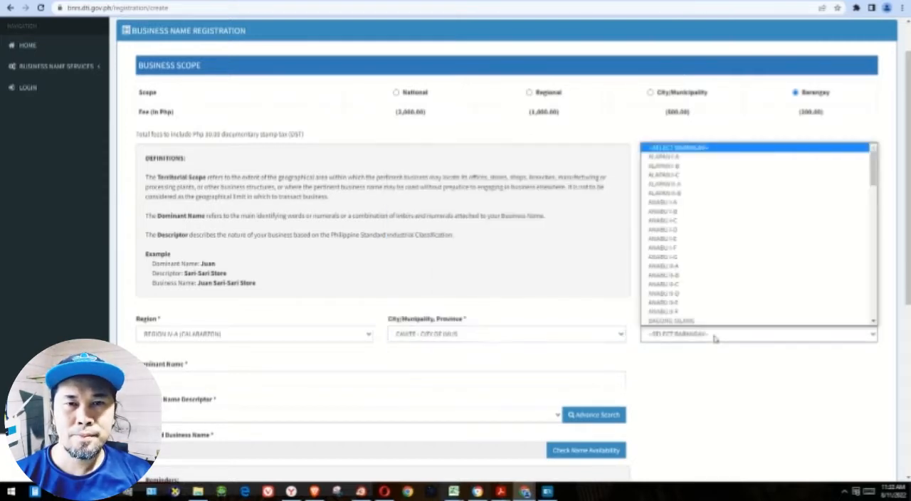
pyautogui.press('m')
pyautogui.scroll(-3, 712, 298)
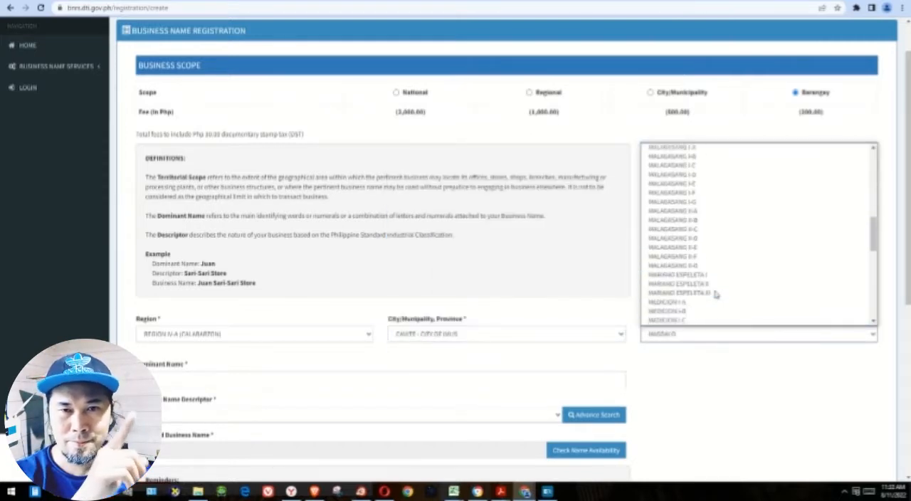
pyautogui.click(690, 222)
# - Enter HARD EARNED PH as the dominant name of the business
pyautogui.scroll(-1, 421, 379)
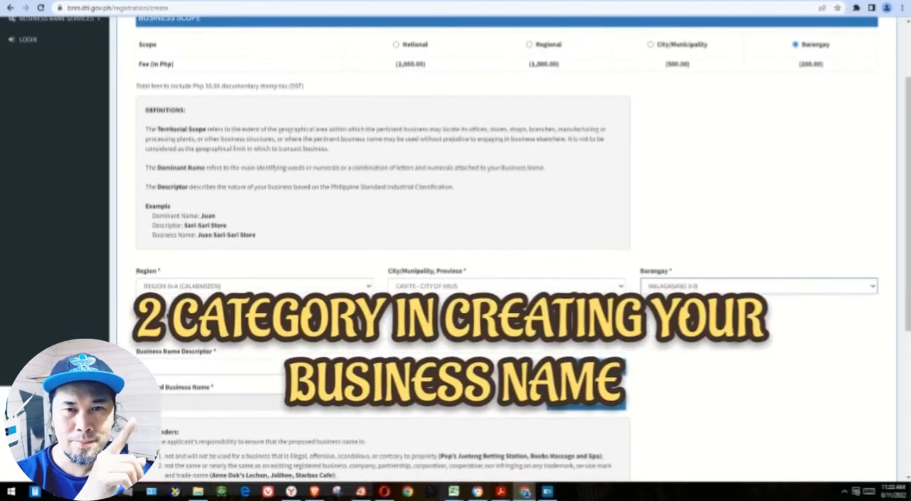
pyautogui.click(382, 330)
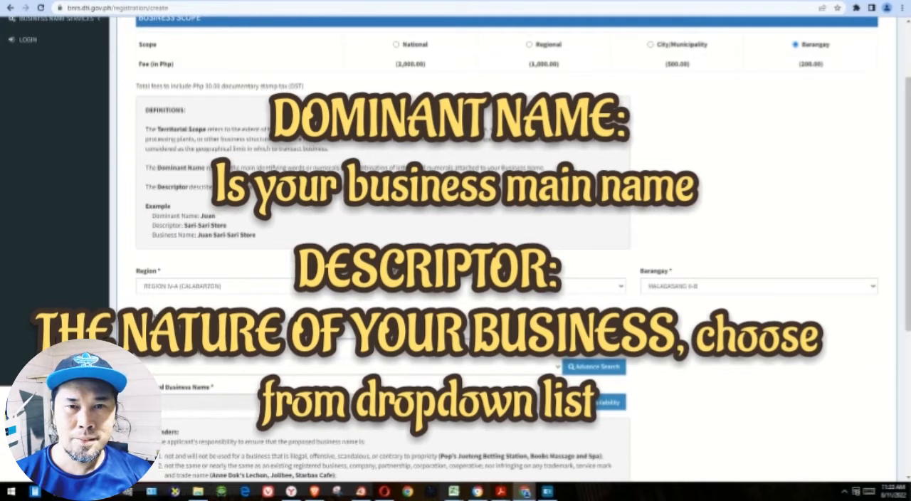
pyautogui.write('you')
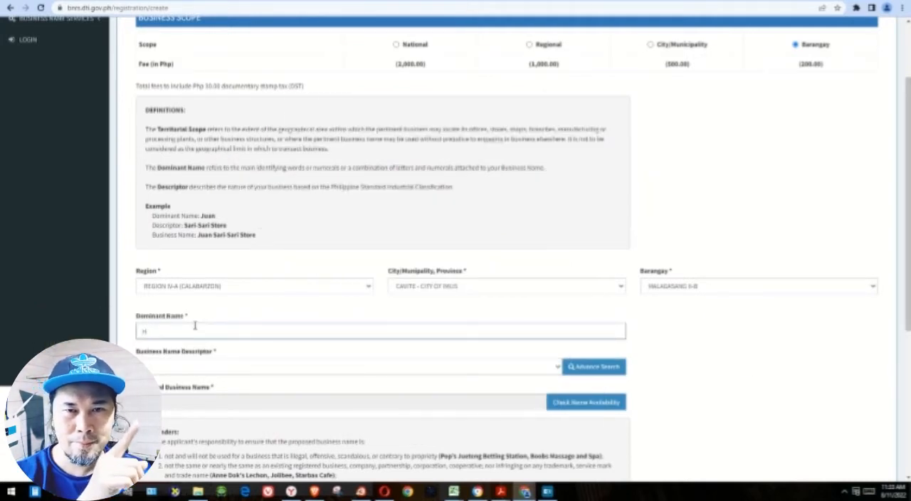
pyautogui.write('HARD')
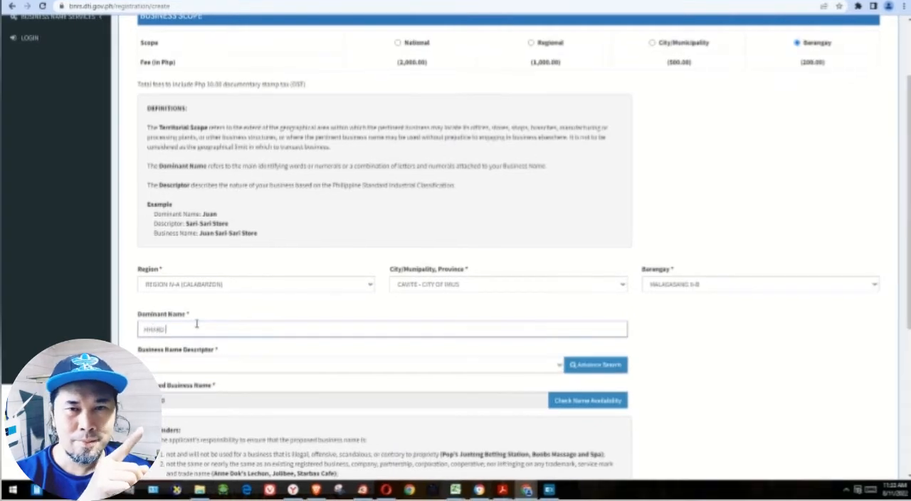
pyautogui.press('BackSpace')
pyautogui.press('BackSpace')
pyautogui.press('BackSpace')
pyautogui.press('BackSpace')
pyautogui.press('BackSpace')
pyautogui.write('HARD GEARNED PH')
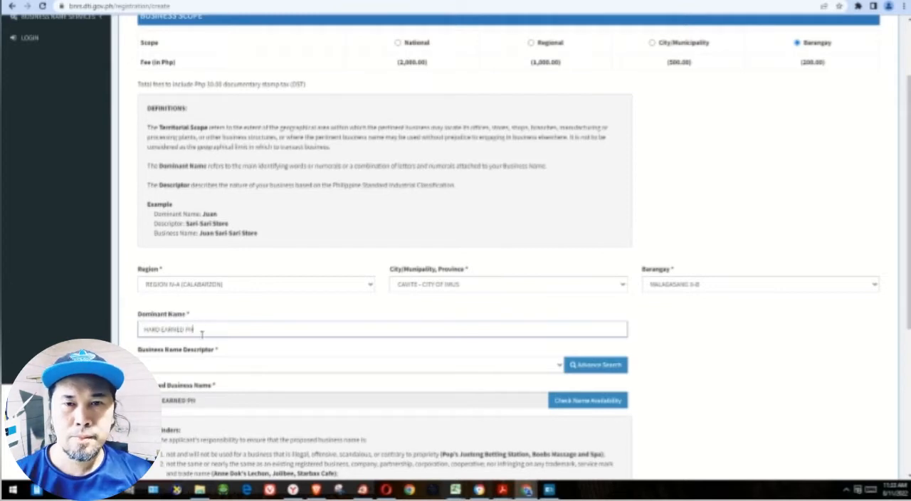
# - Search the business name descriptors for "online" and choose ONLINE TUTORIAL SERVICES
pyautogui.click(209, 369)
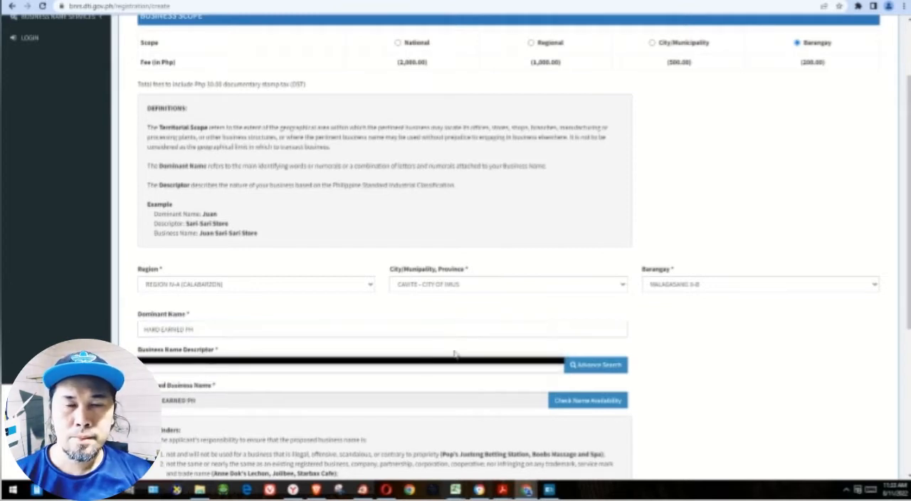
pyautogui.scroll(-1, 399, 349)
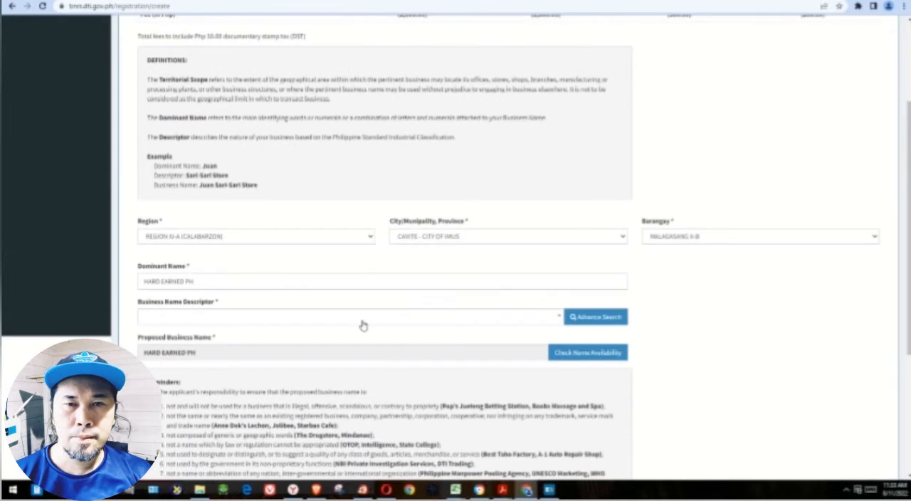
pyautogui.click(363, 318)
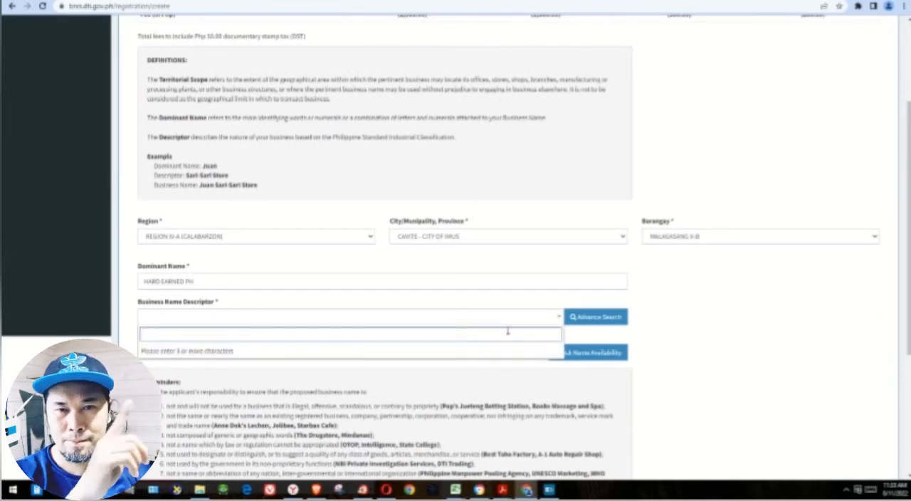
pyautogui.write('food')
pyautogui.press('BackSpace')
pyautogui.press('BackSpace')
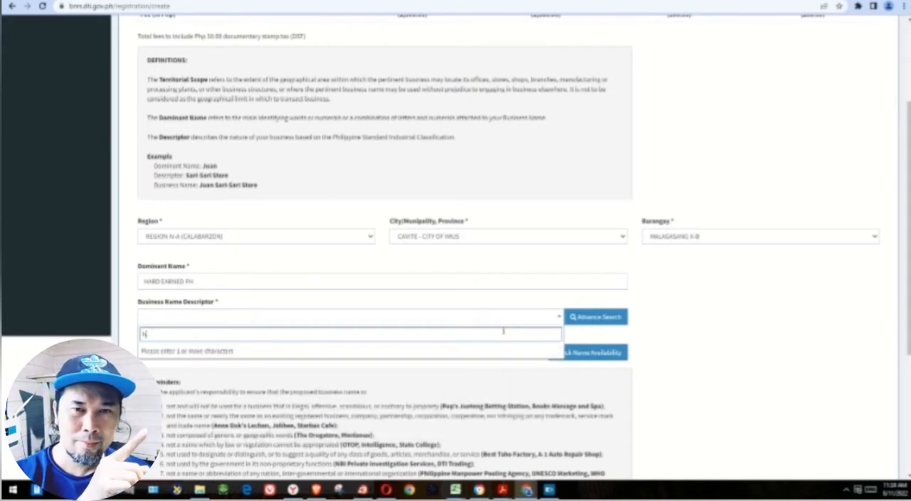
pyautogui.write('line')
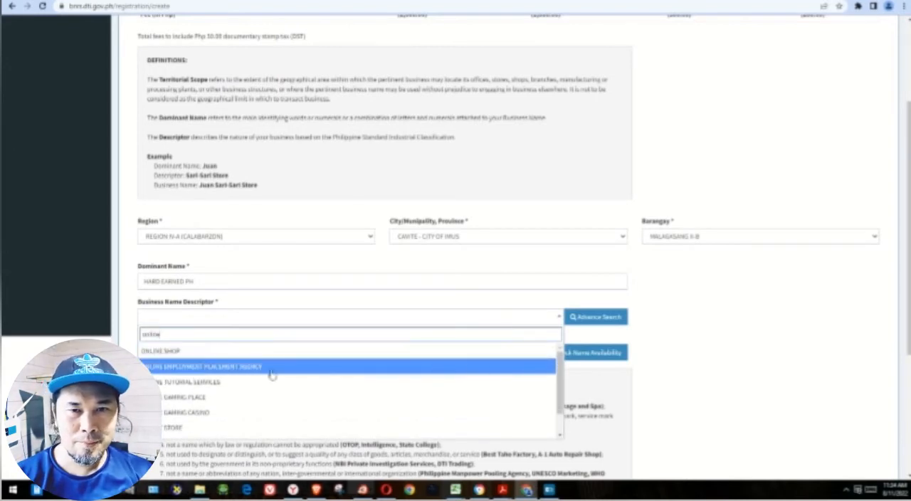
pyautogui.click(244, 383)
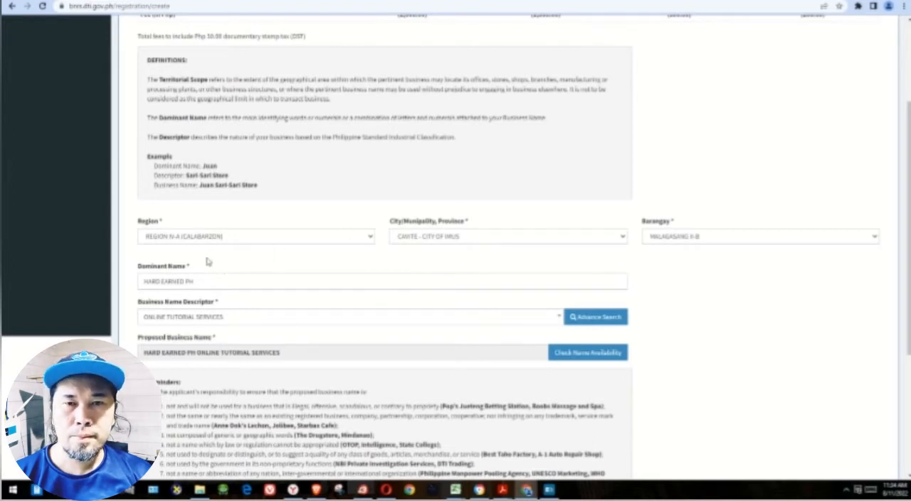
# - Start the name availability check and set the naming order to Business Name Descriptor - Dominant Name
pyautogui.scroll(-1, 274, 285)
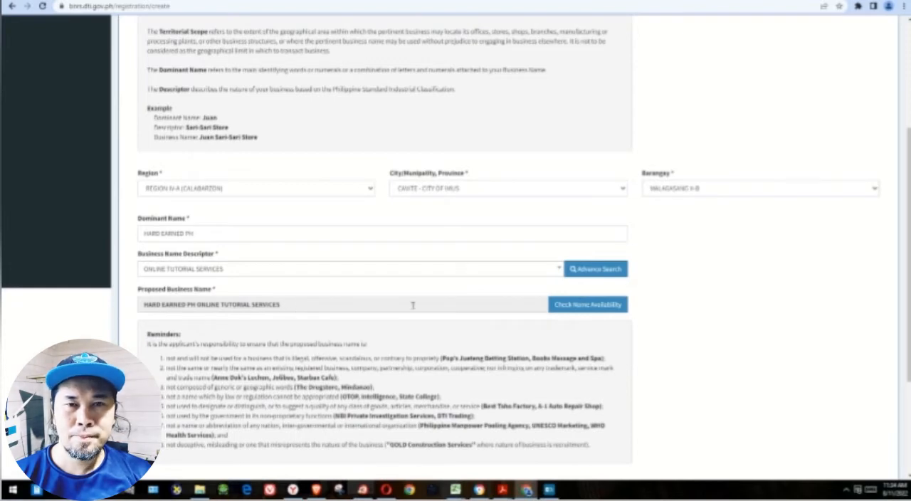
pyautogui.click(612, 306)
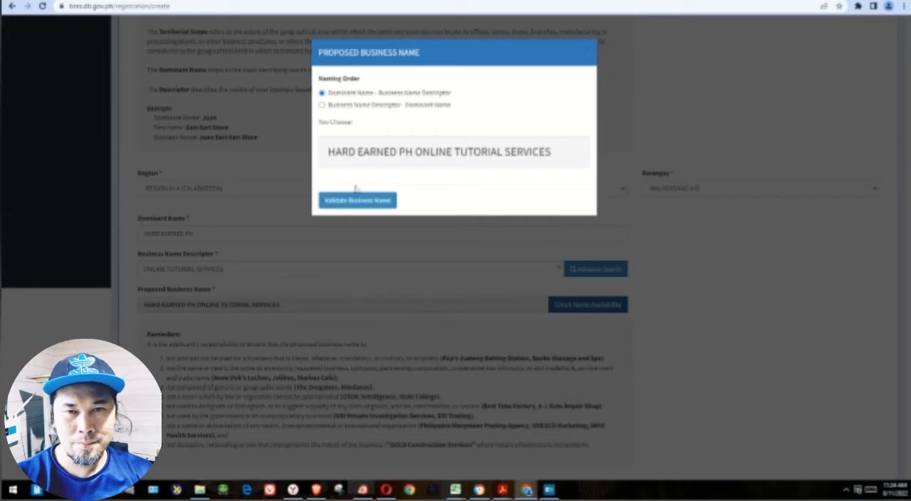
pyautogui.click(324, 104)
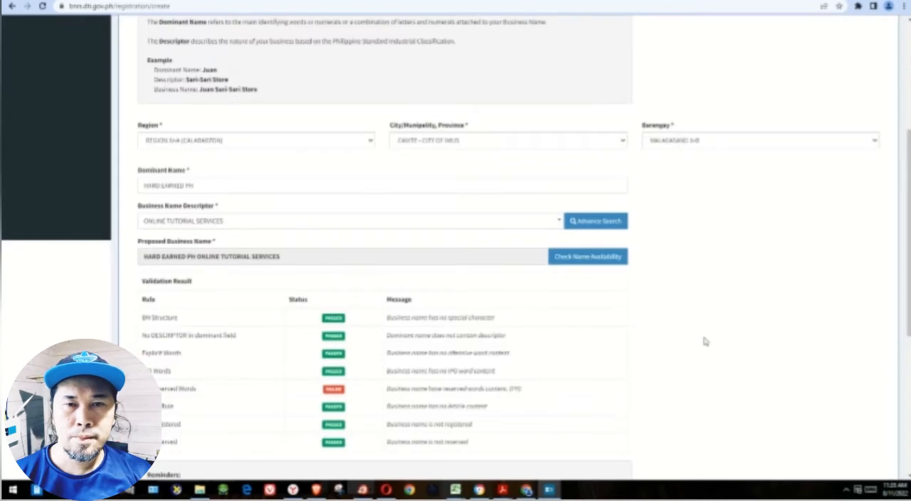
# - Remove PH from the dominant name, leaving HARD EARNED
pyautogui.scroll(-5, 705, 342)
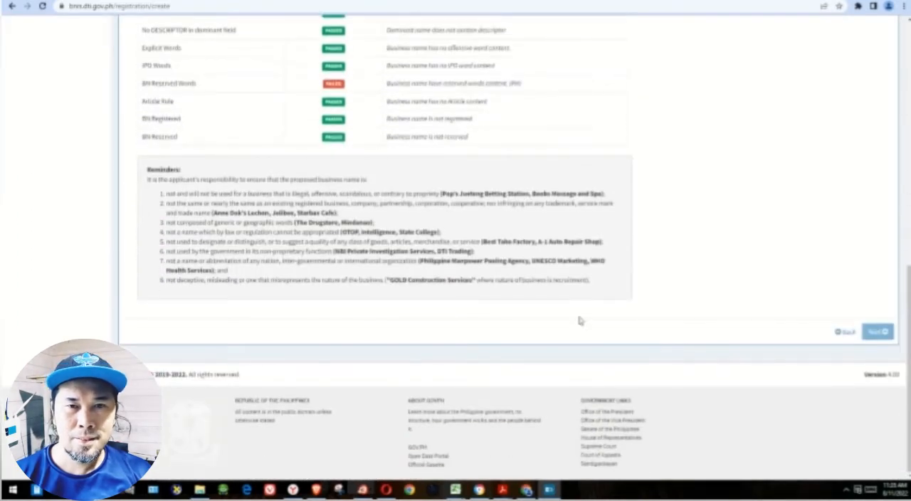
pyautogui.scroll(3, 580, 321)
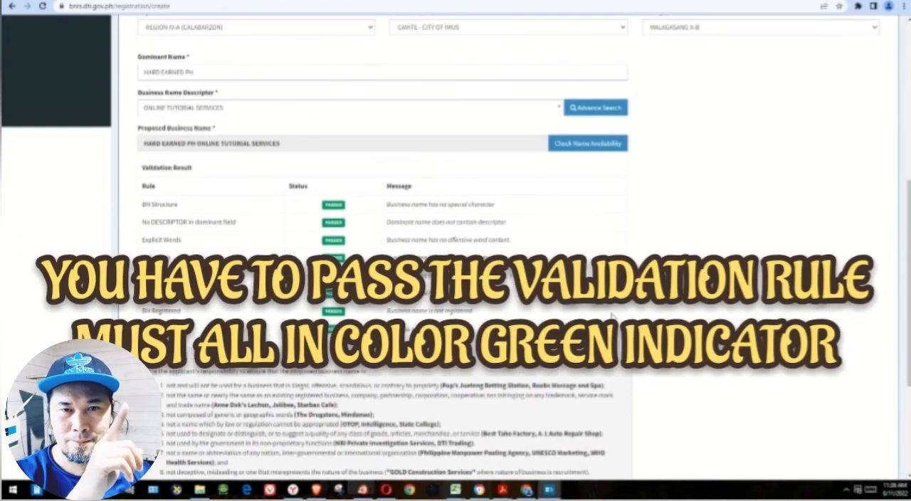
pyautogui.scroll(2, 169, 193)
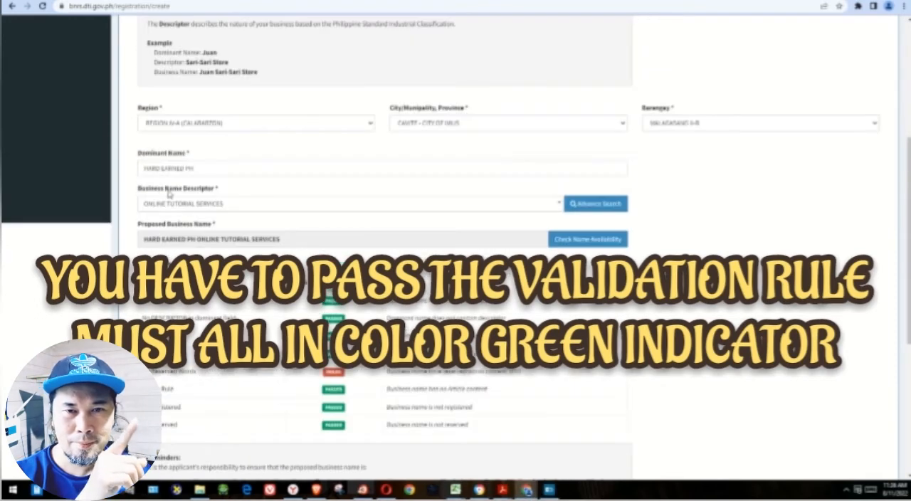
pyautogui.click(199, 168)
pyautogui.press('BackSpace')
pyautogui.press('BackSpace')
pyautogui.press('BackSpace')
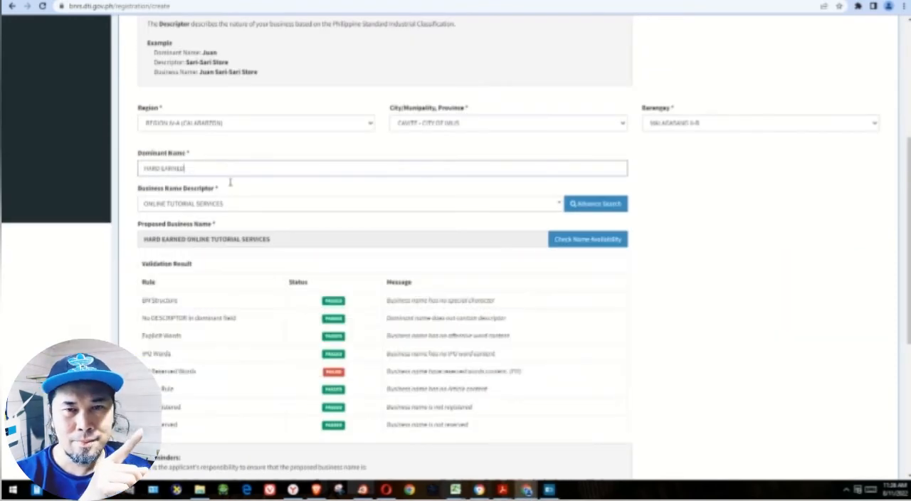
# - Check the availability of the revised name and validate it with the naming order Dominant Name - Business Name Descriptor
pyautogui.scroll(4, 457, 314)
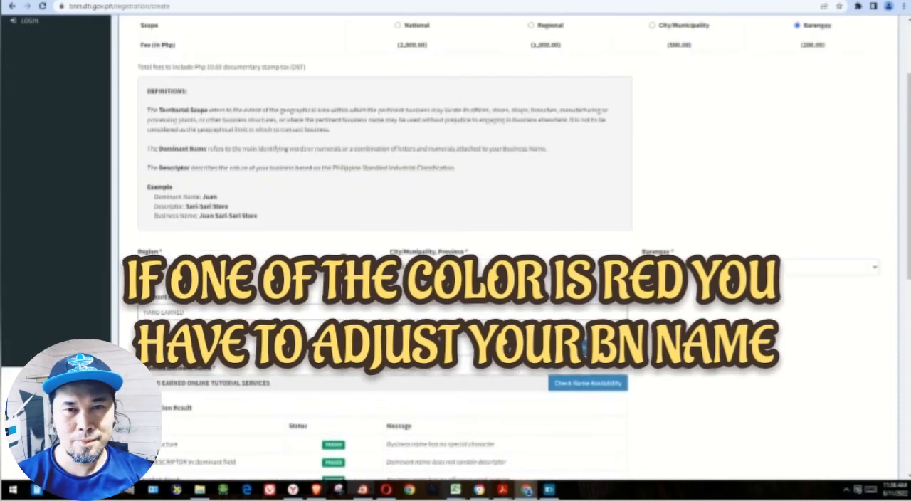
pyautogui.scroll(-2, 458, 313)
pyautogui.scroll(-1, 458, 313)
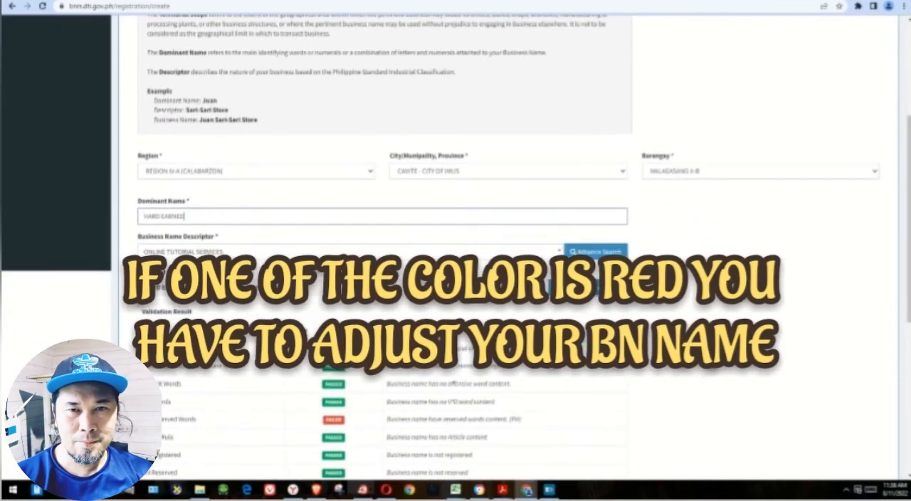
pyautogui.scroll(-2, 457, 313)
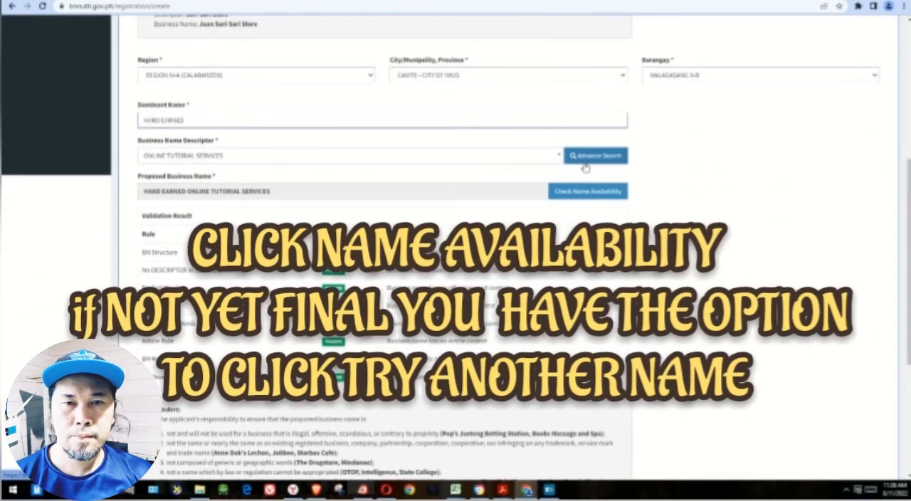
pyautogui.click(587, 190)
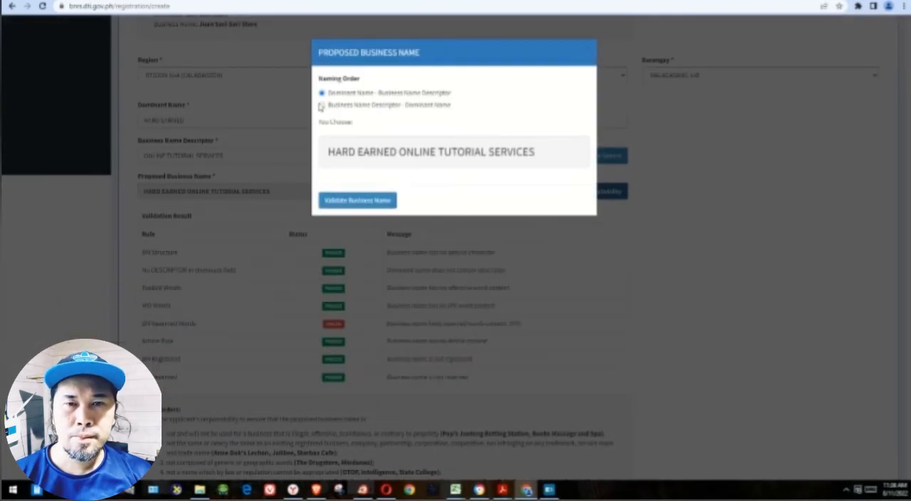
pyautogui.click(375, 203)
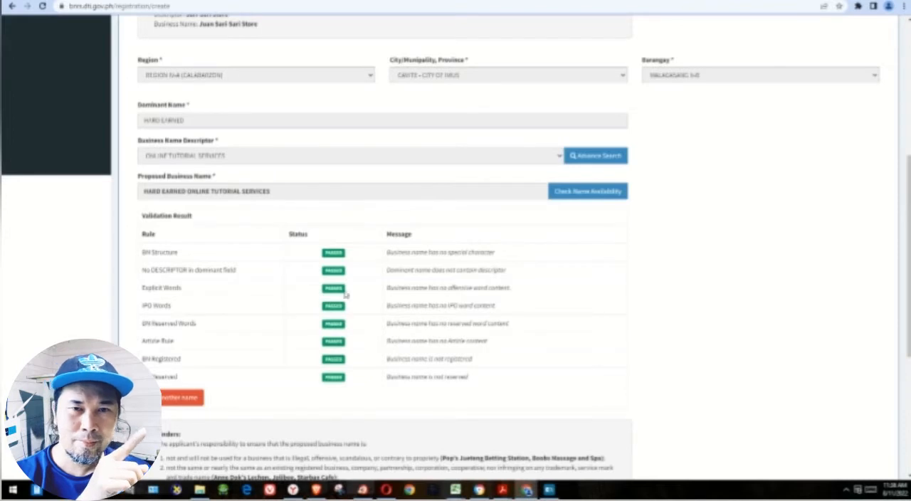
# - Review the validation results and the applicant reminders, and proceed to the business name registration confirmation
pyautogui.scroll(-2, 187, 316)
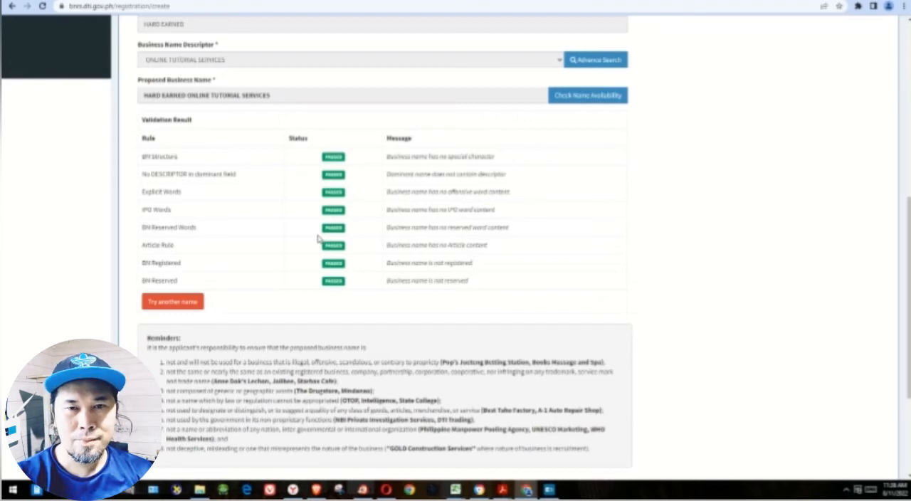
pyautogui.scroll(-1, 471, 270)
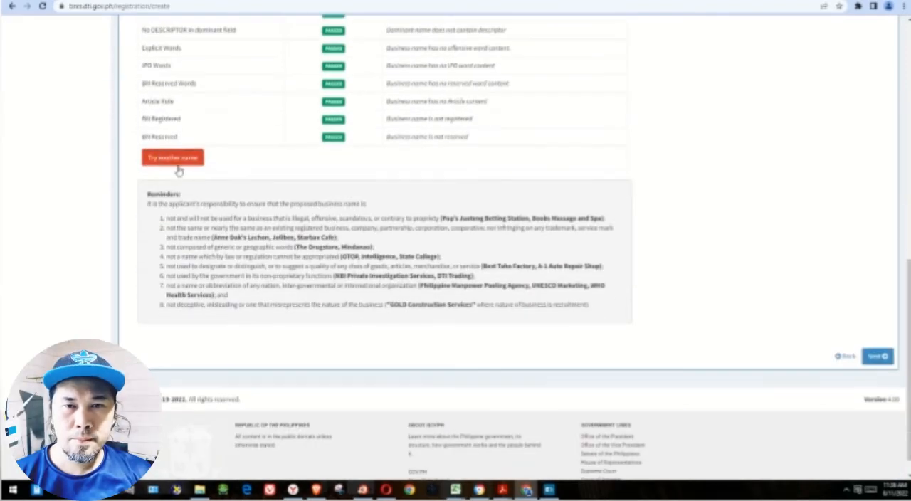
pyautogui.scroll(1, 804, 344)
pyautogui.scroll(2, 801, 343)
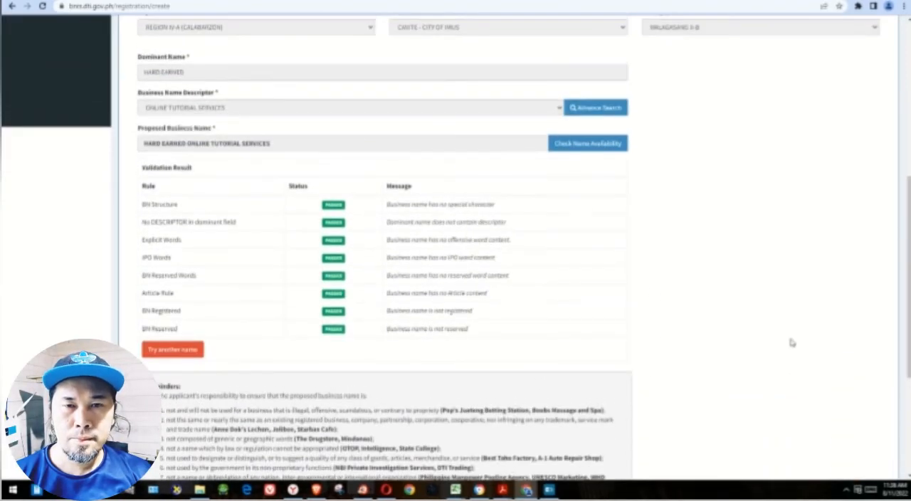
pyautogui.scroll(-4, 791, 341)
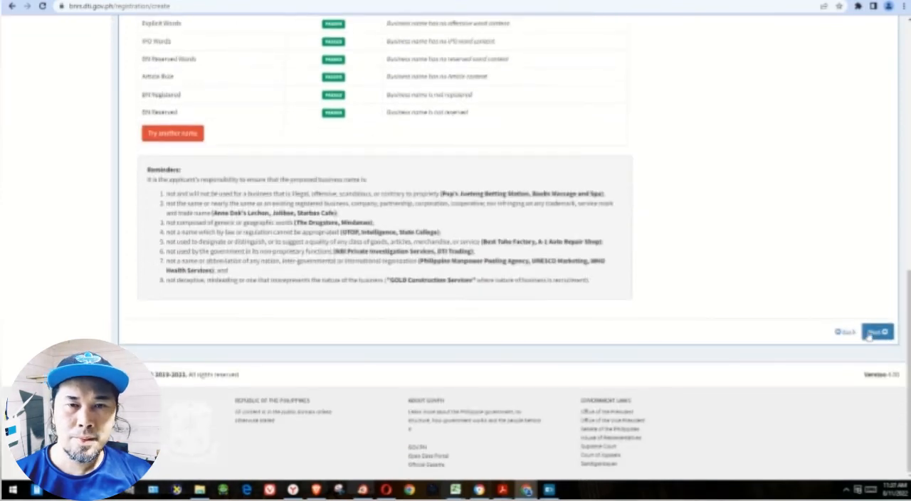
pyautogui.moveTo(171, 204); pyautogui.dragTo(488, 206)
pyautogui.moveTo(156, 179); pyautogui.dragTo(368, 182)
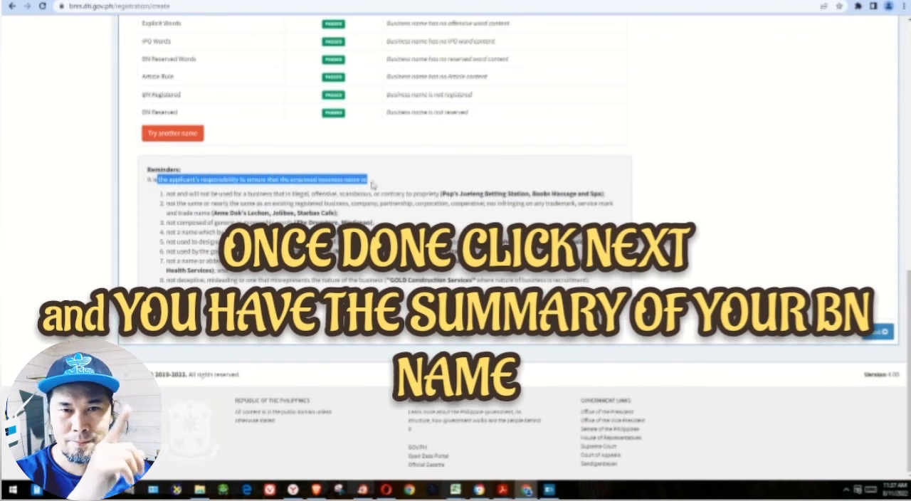
pyautogui.moveTo(170, 193); pyautogui.dragTo(562, 280)
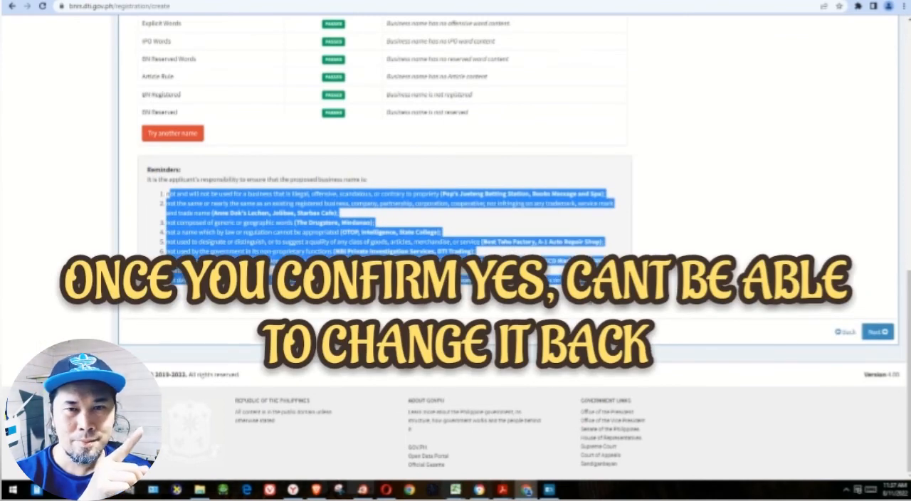
pyautogui.click(878, 332)
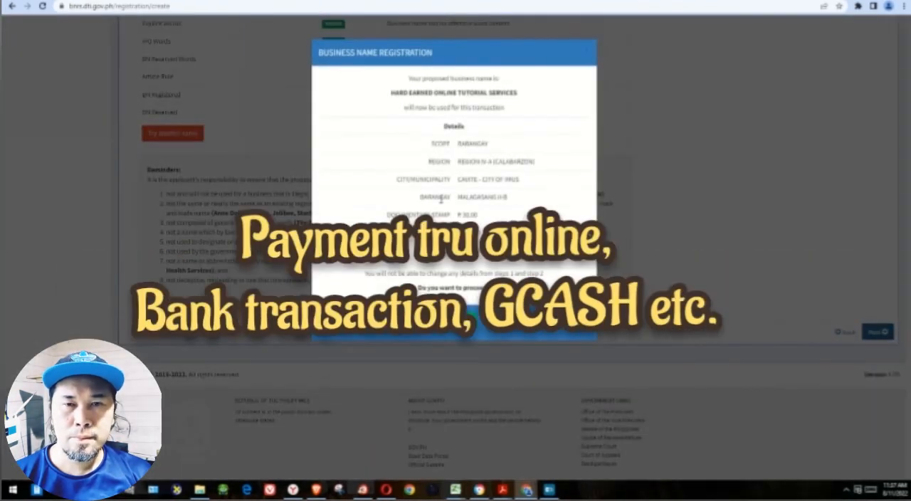